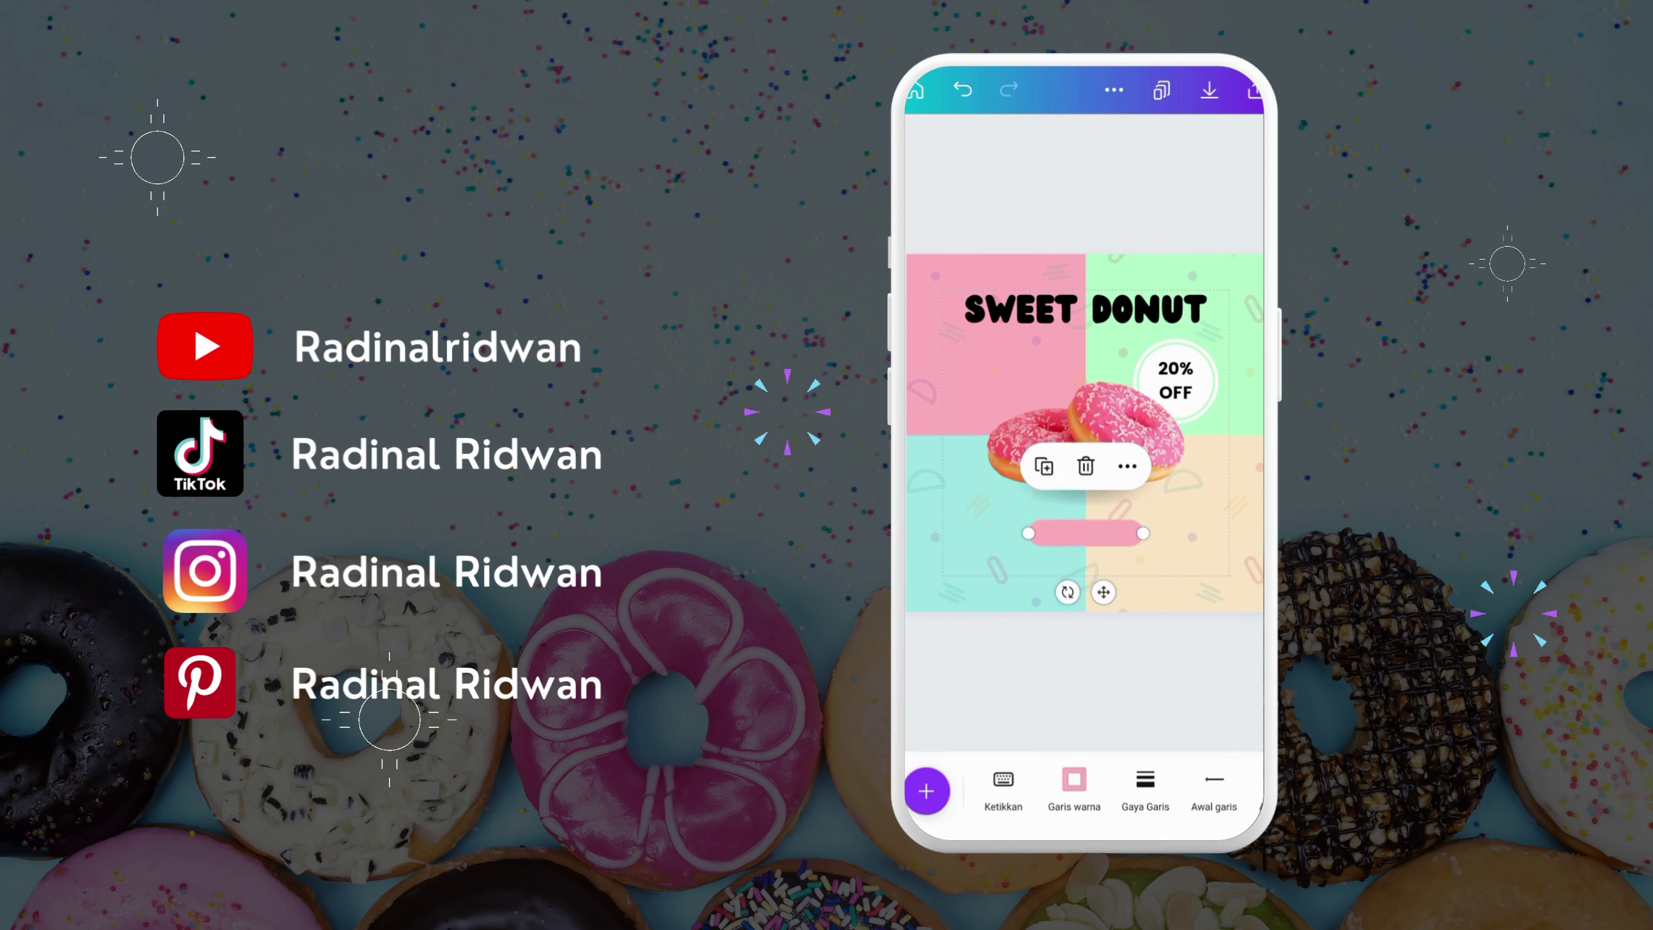
Step: Add a subheading text box reading 'order now'
click(926, 790)
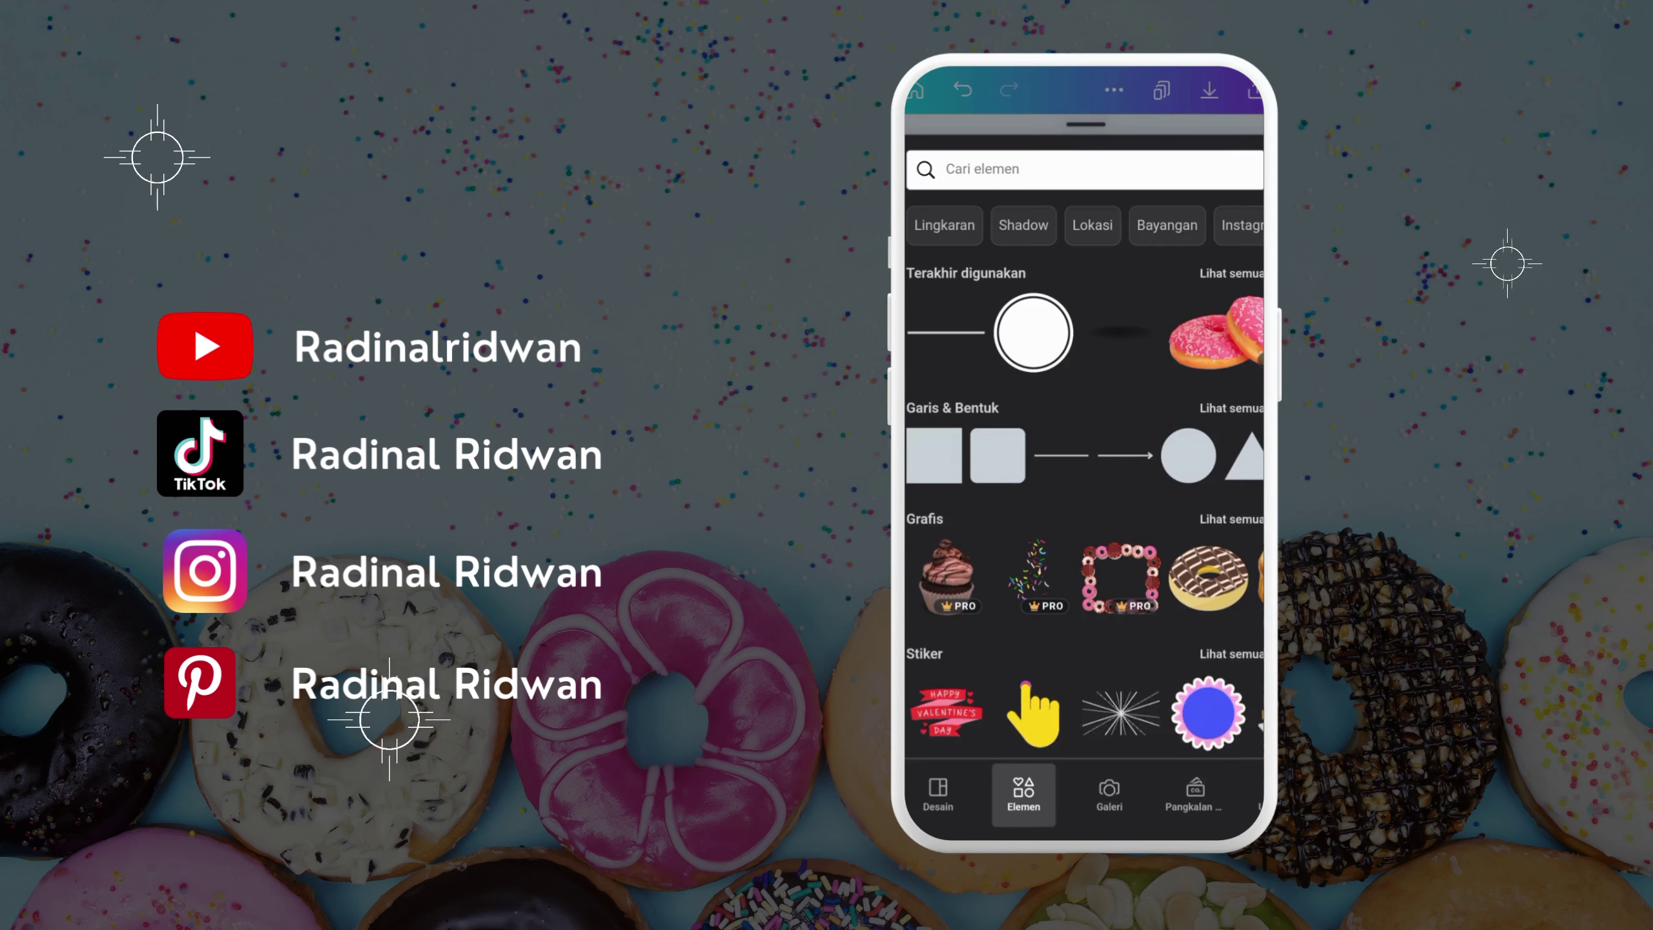
drag(1204, 794, 976, 794)
click(1133, 794)
click(1009, 471)
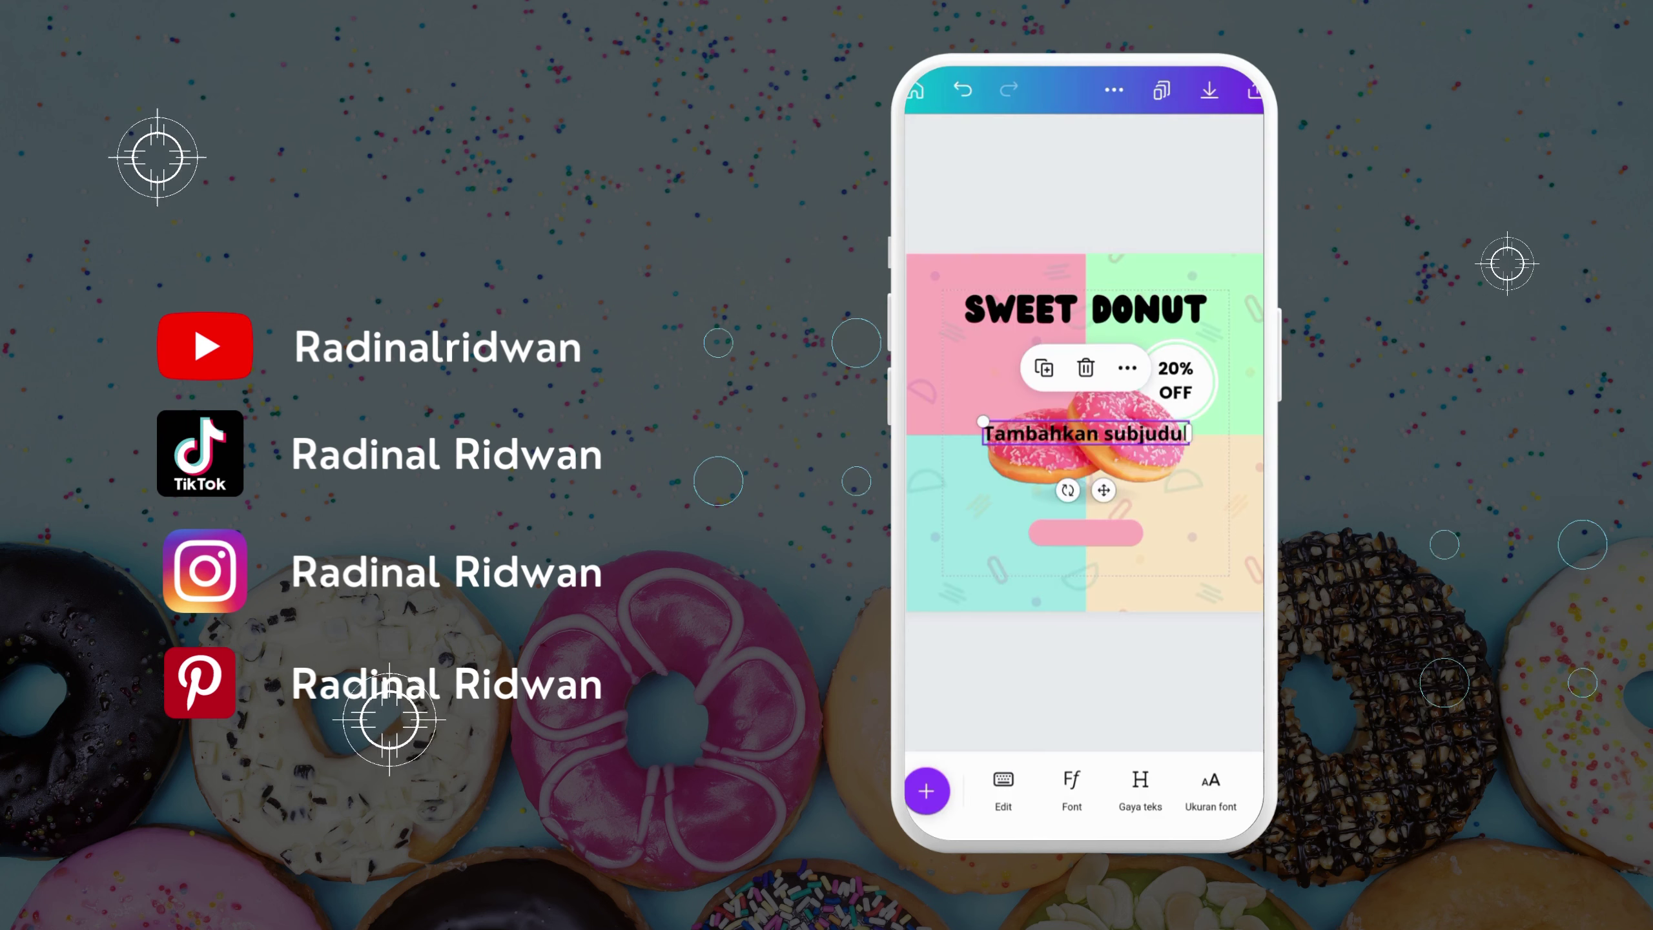
click(1003, 787)
text(order no)
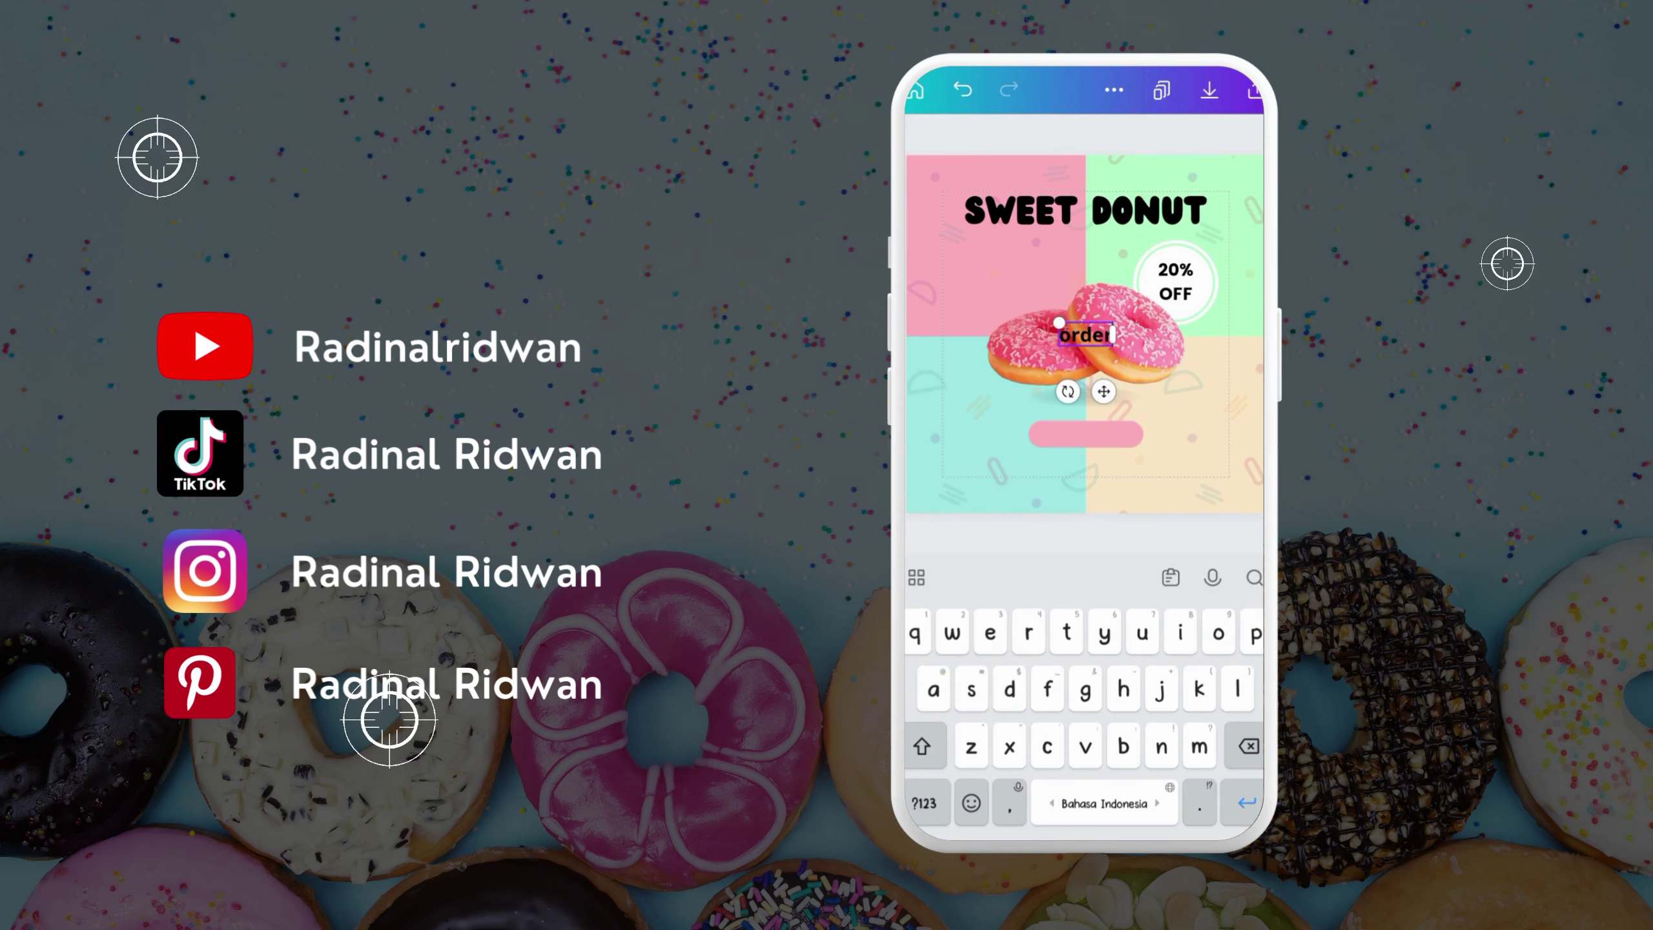
text(w)
key(Escape)
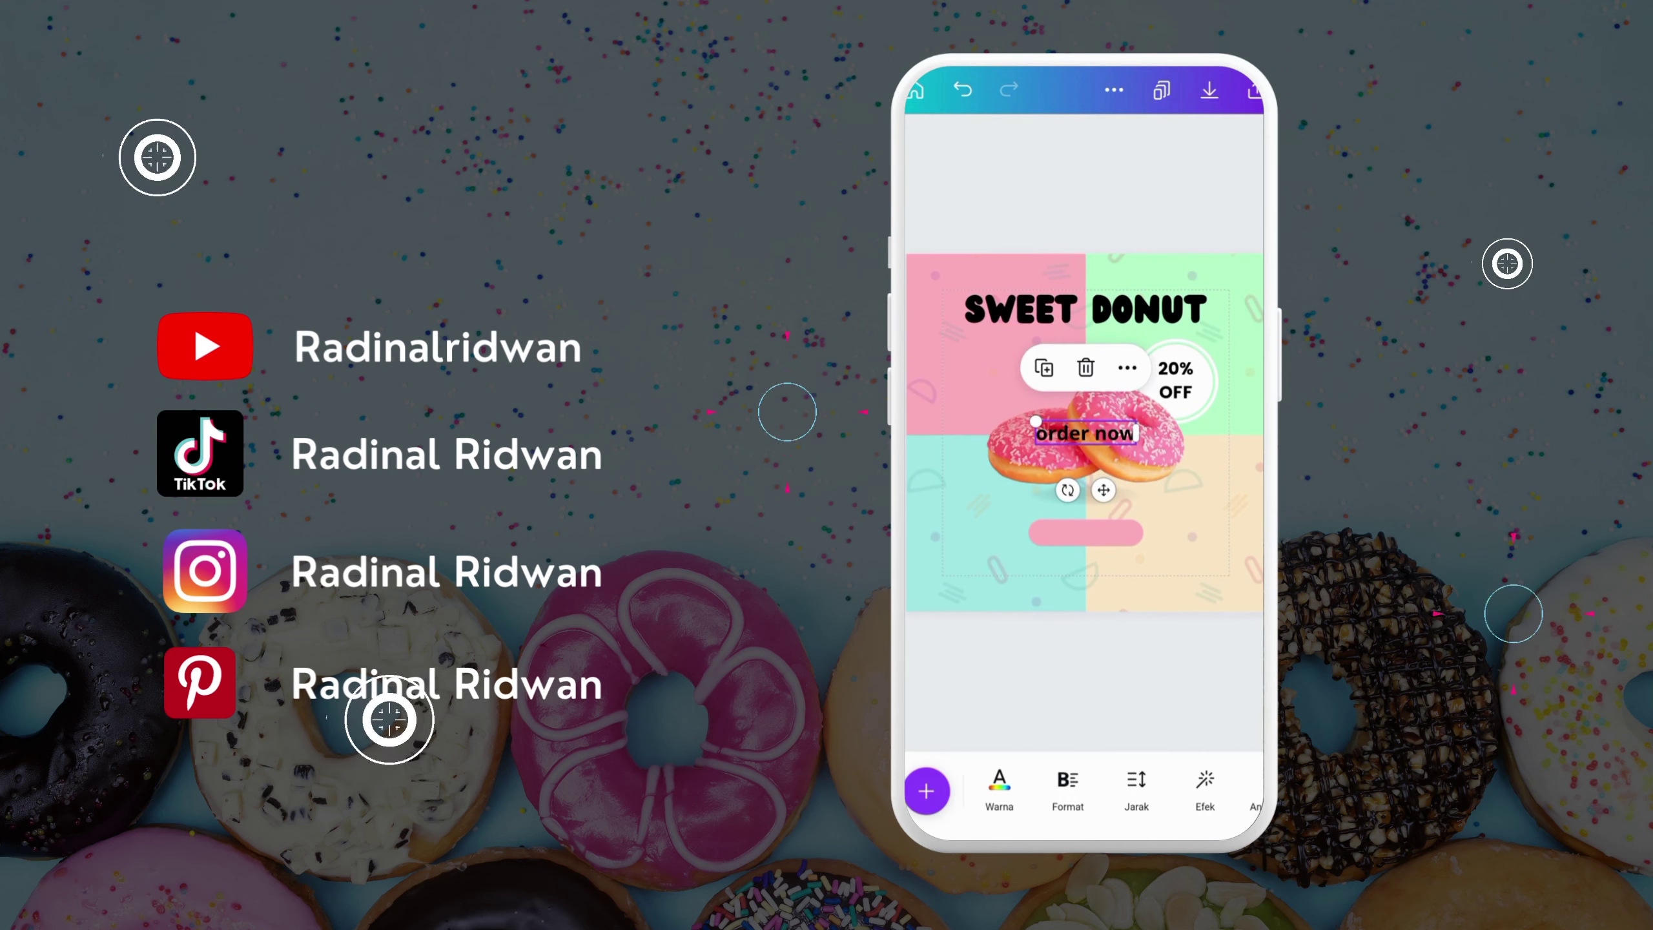
Step: Make the text uppercase in Roboto and place it on the pink button bar
click(1064, 787)
click(1214, 691)
click(1247, 643)
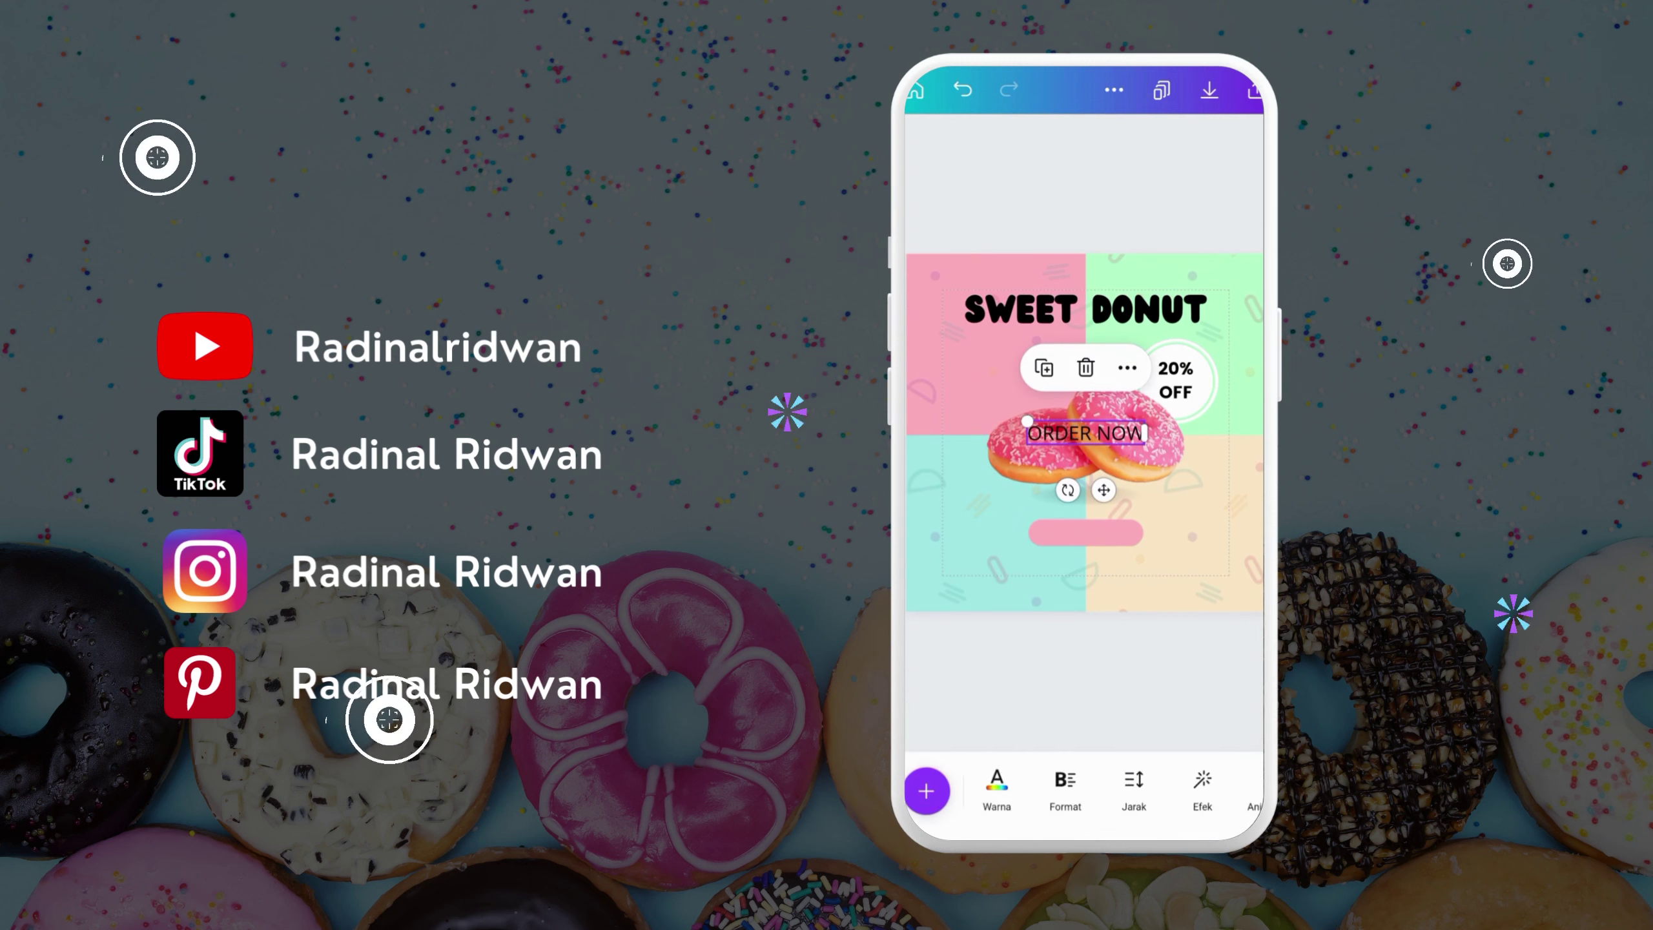
click(1071, 788)
click(939, 802)
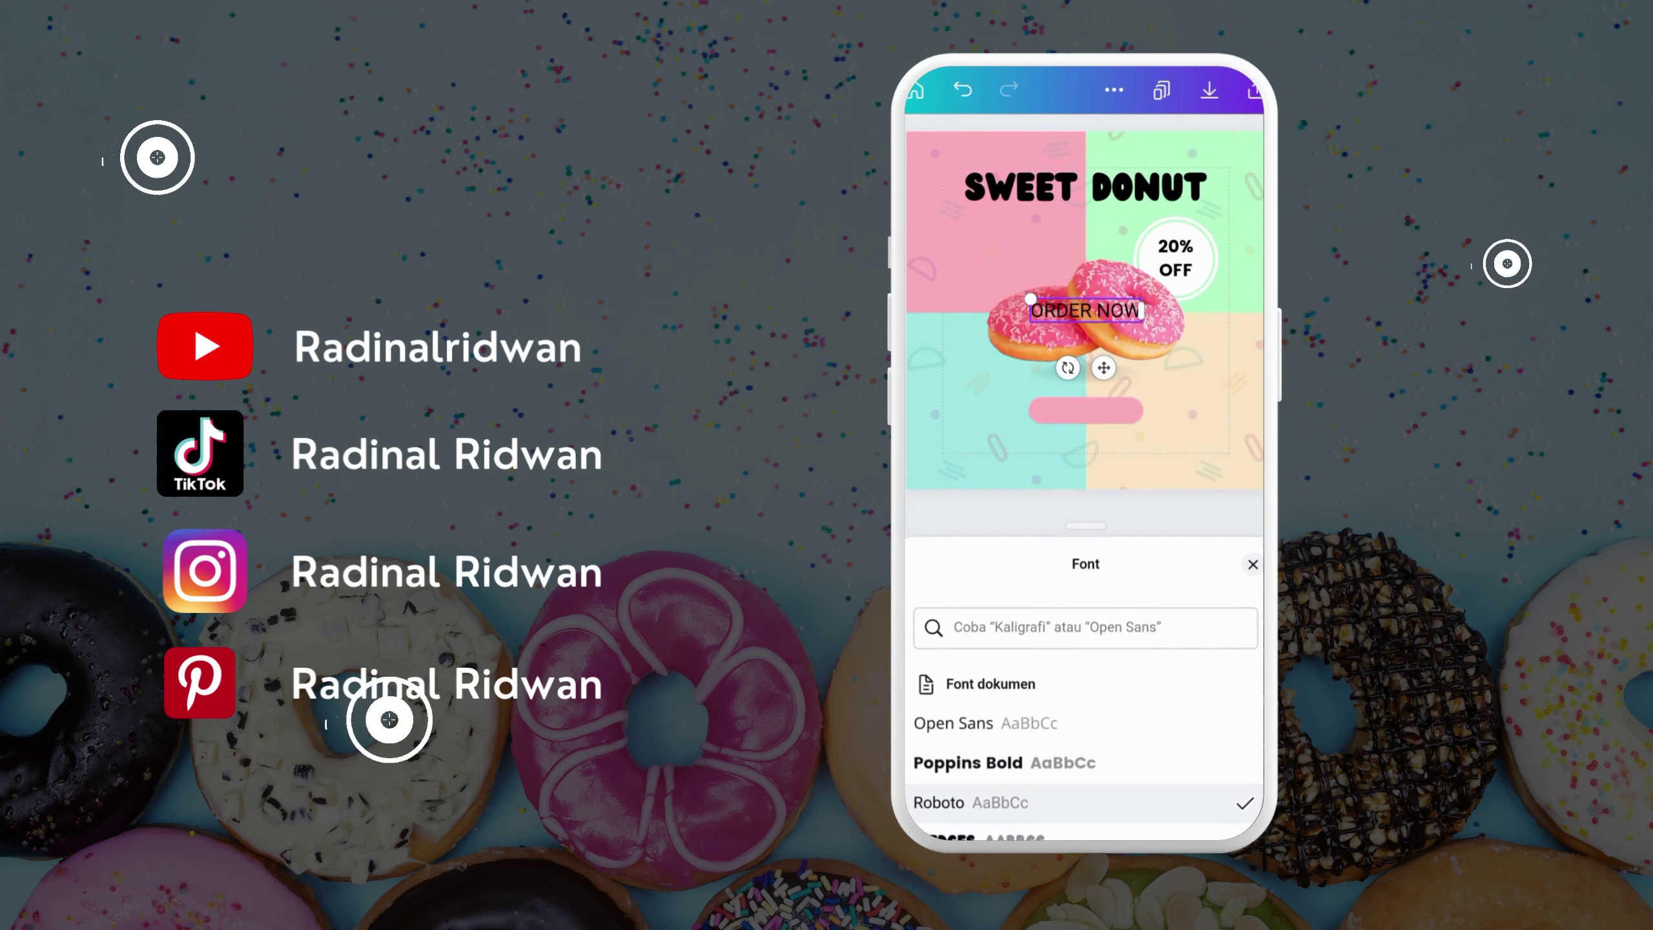
click(1251, 564)
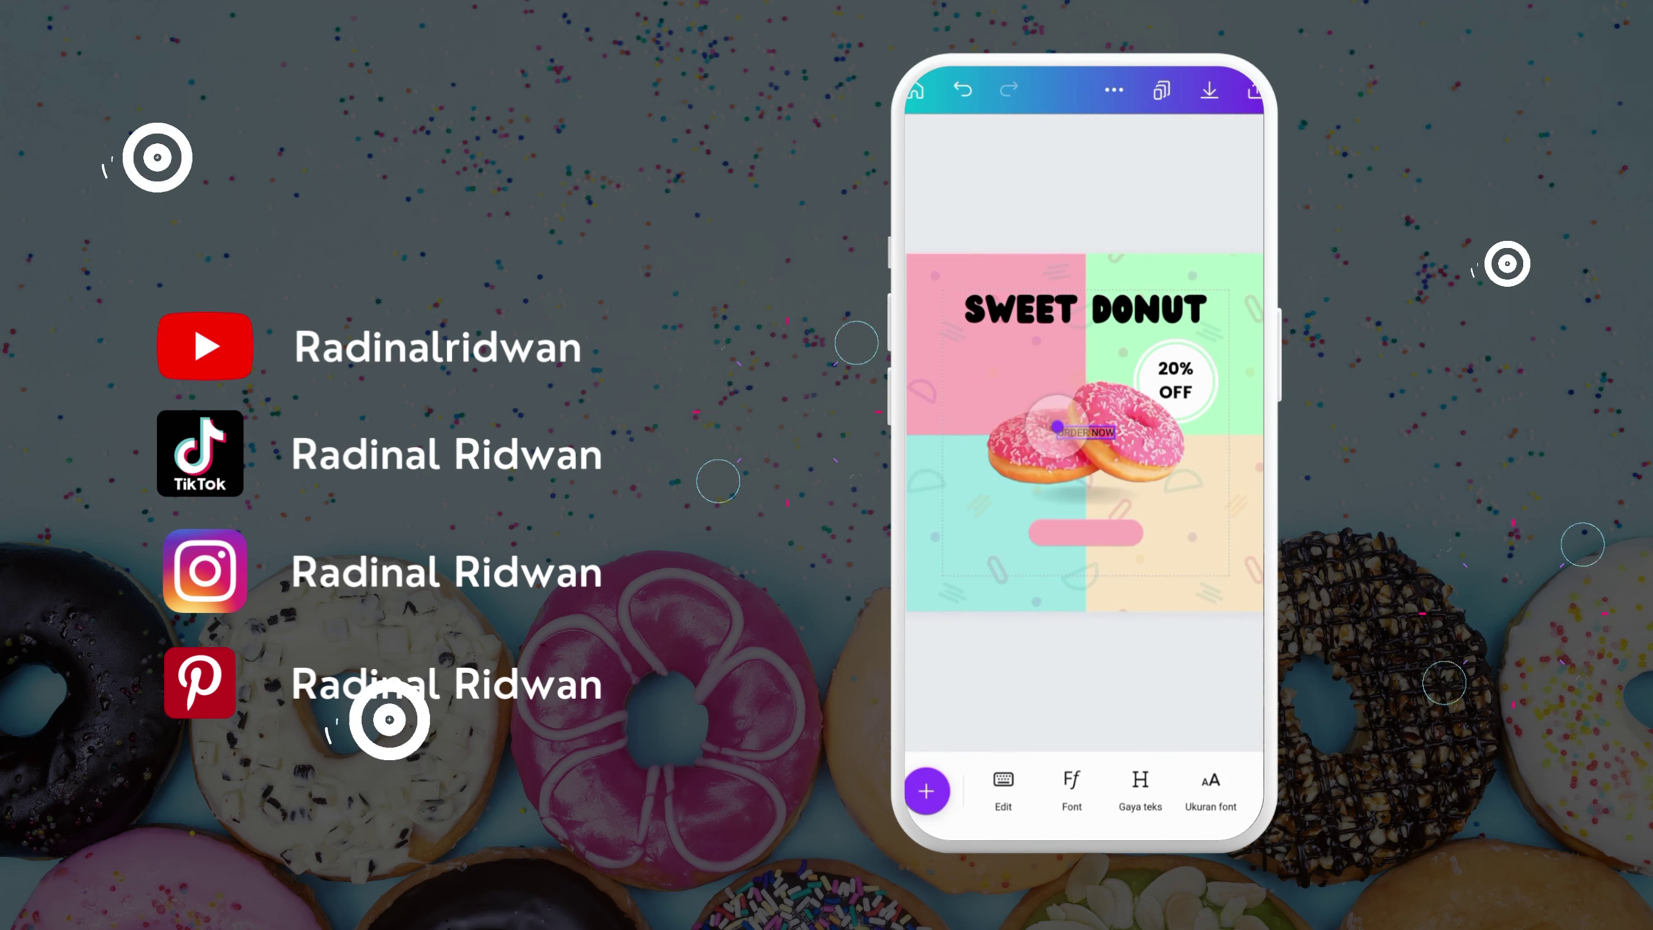
mouse_move(1084, 432)
mouse_down()
mouse_move(1077, 532)
mouse_move(1042, 523)
mouse_up()
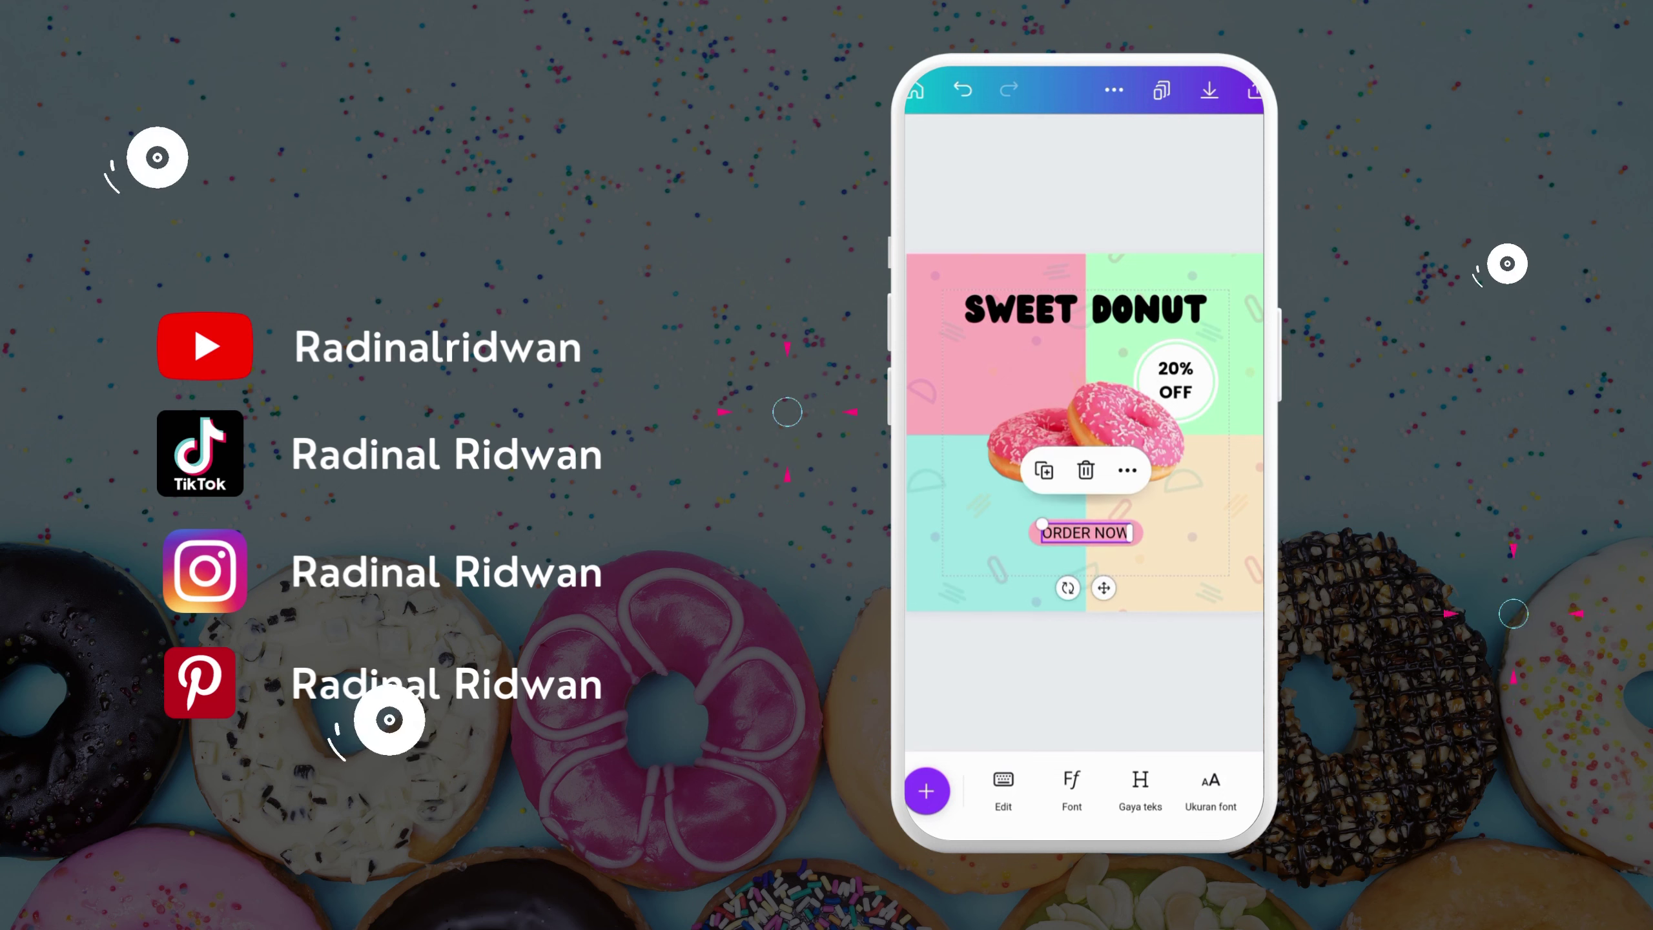
click(1083, 683)
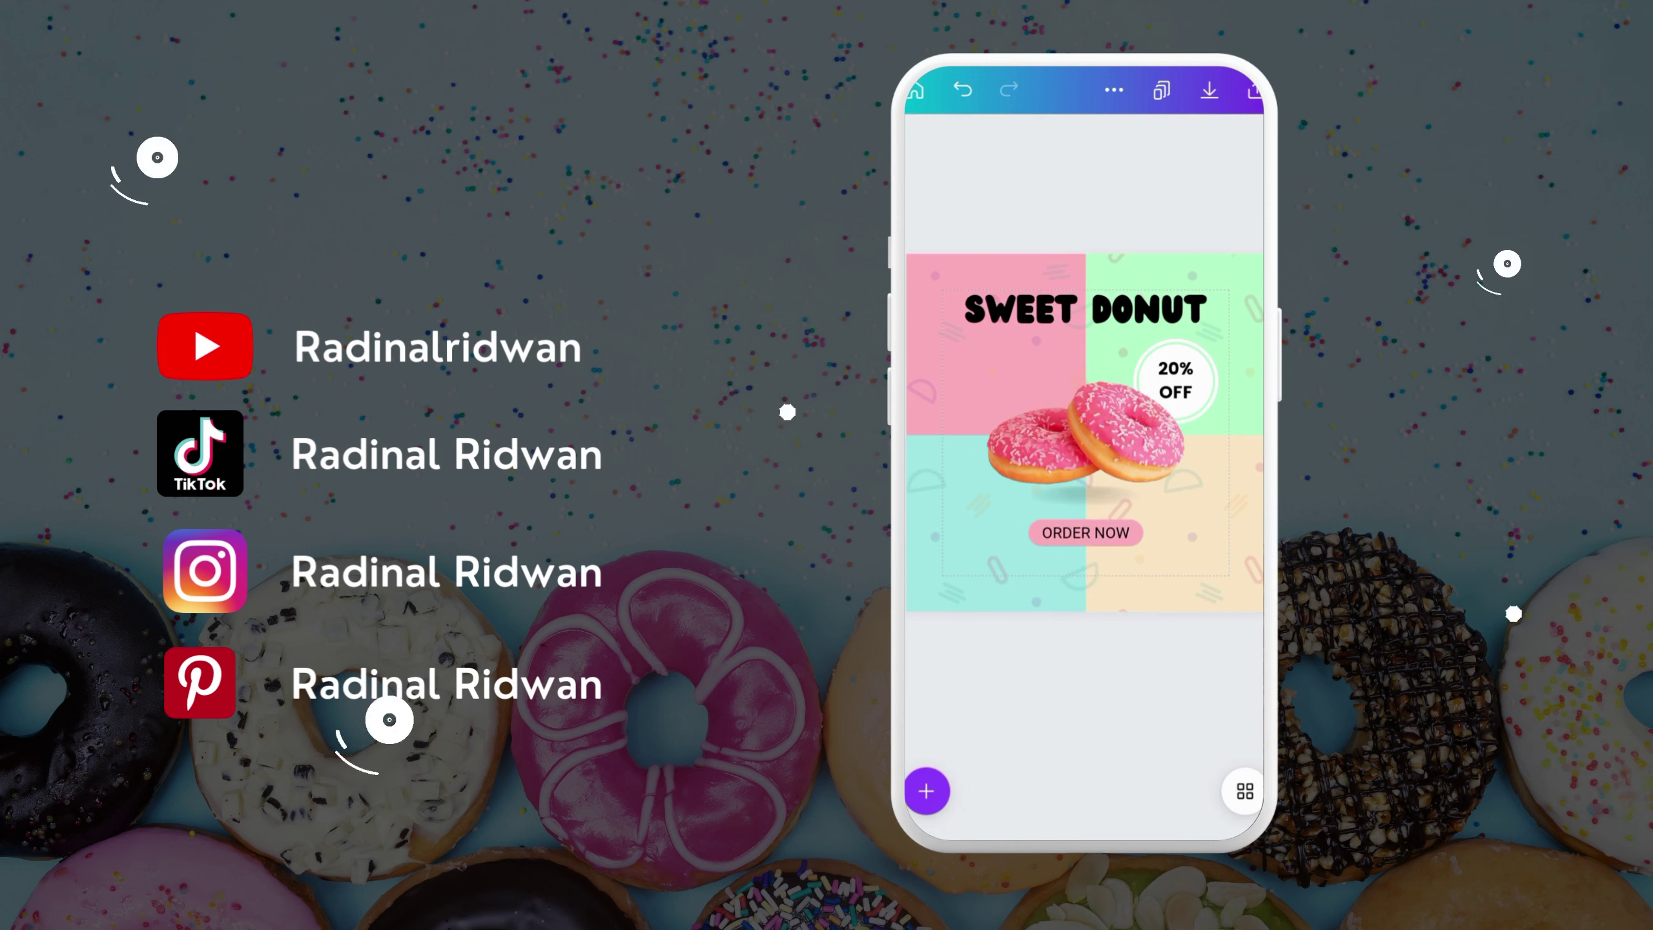
click(1085, 532)
click(1044, 468)
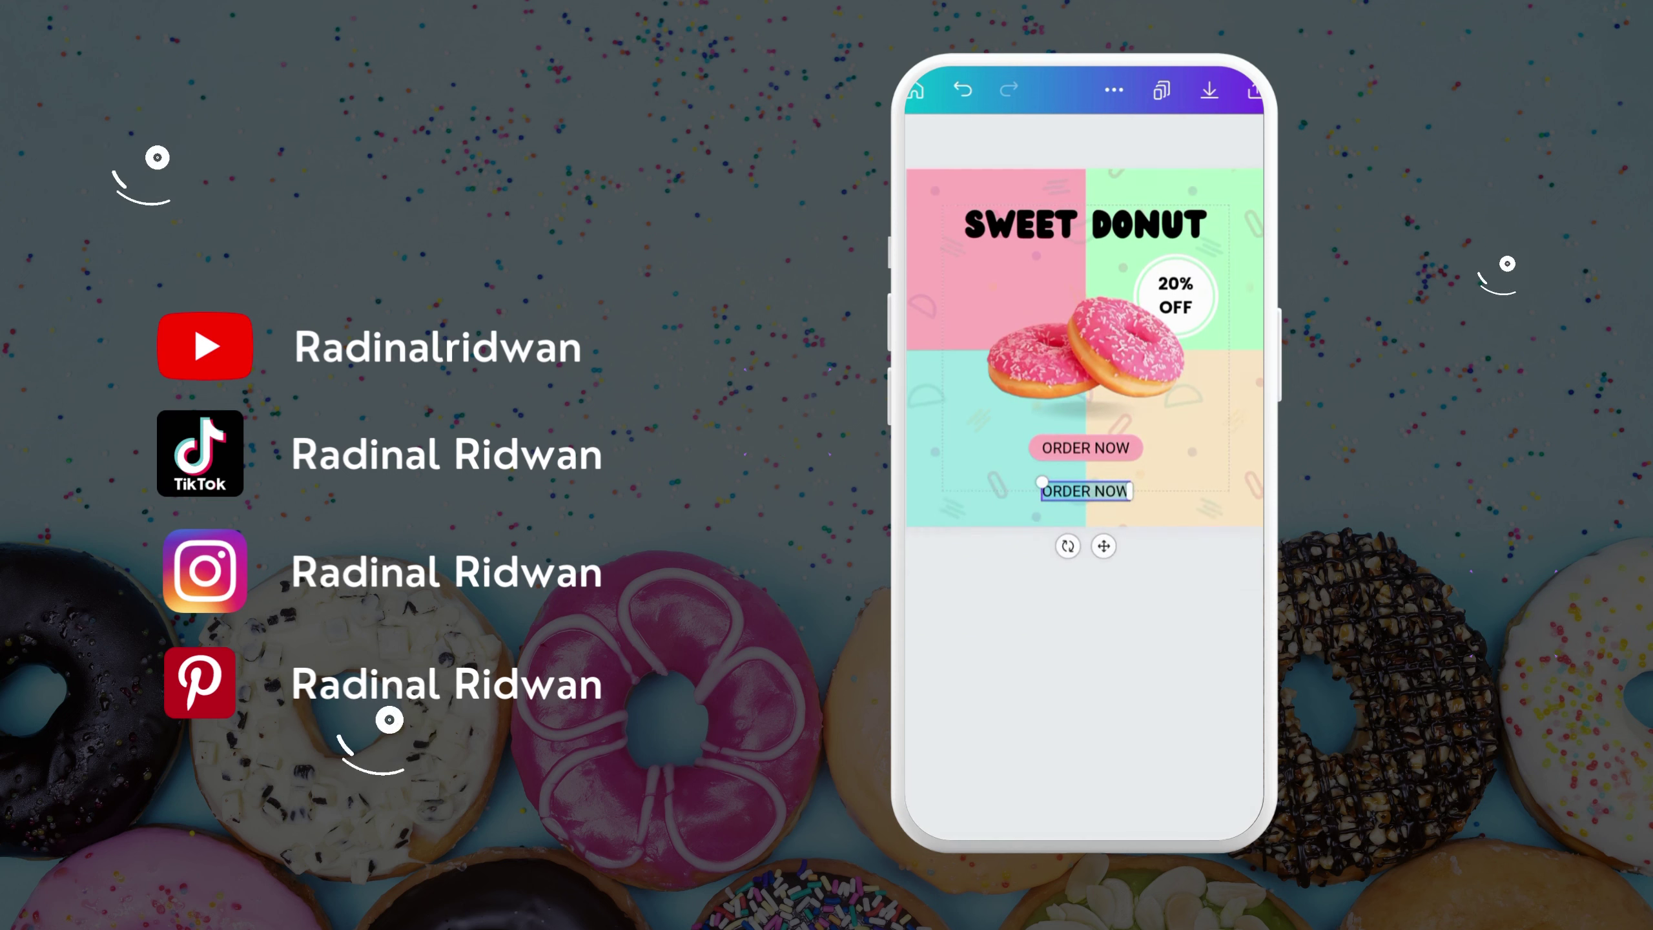
text(@REALLY)
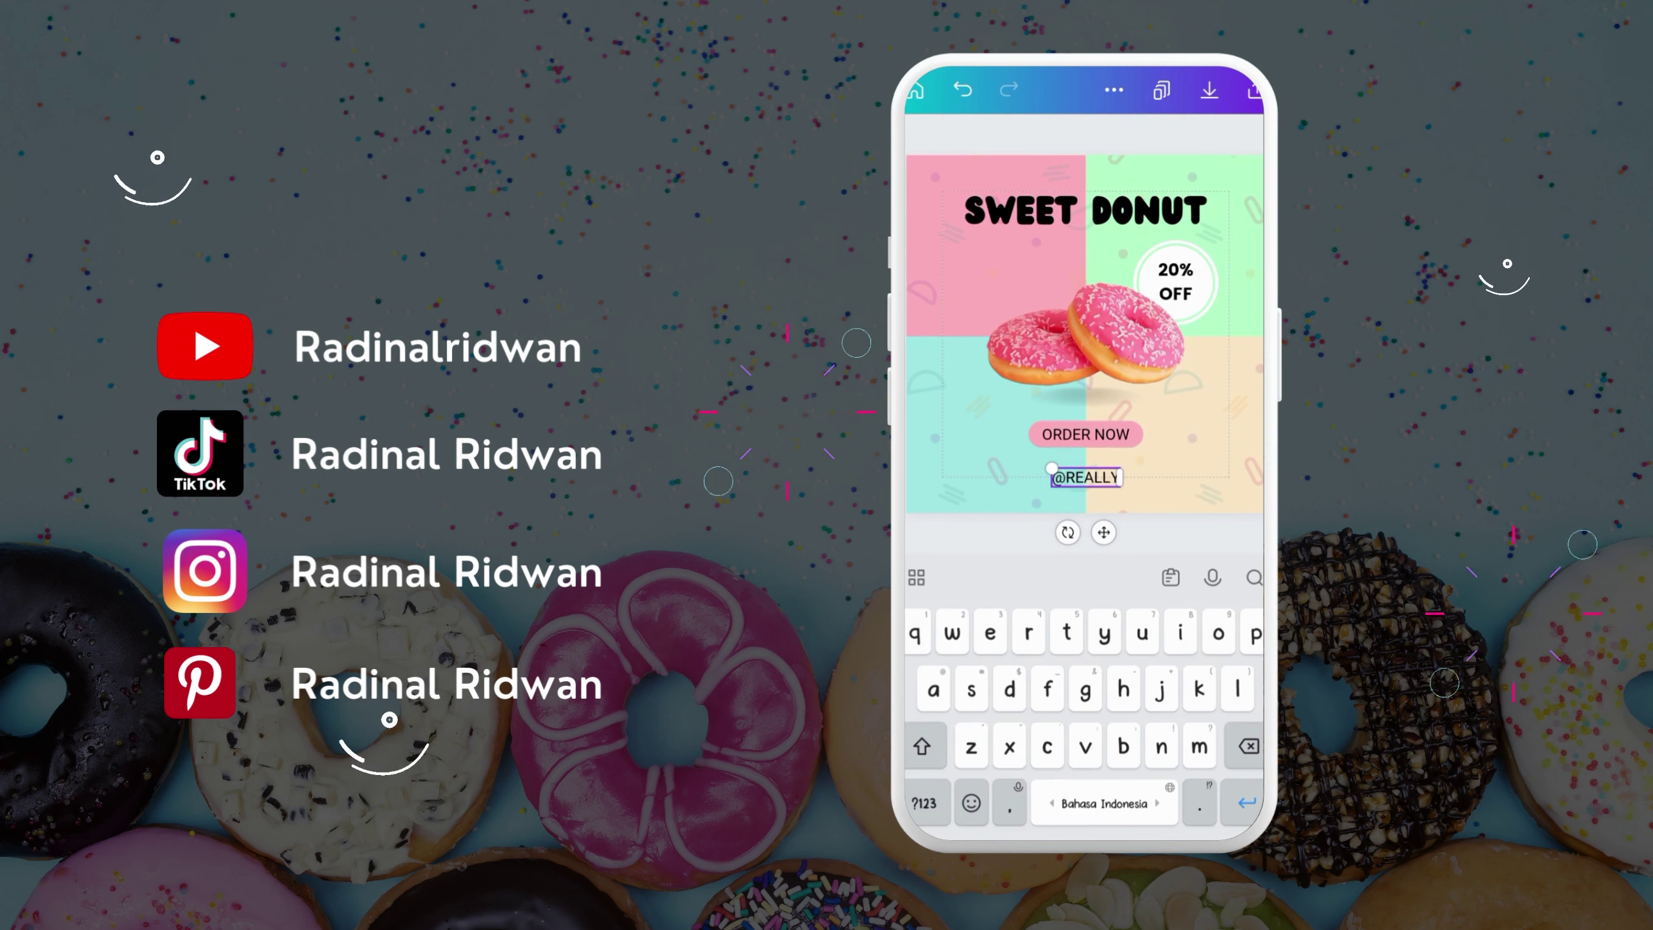
text(GREATSITE)
key(Escape)
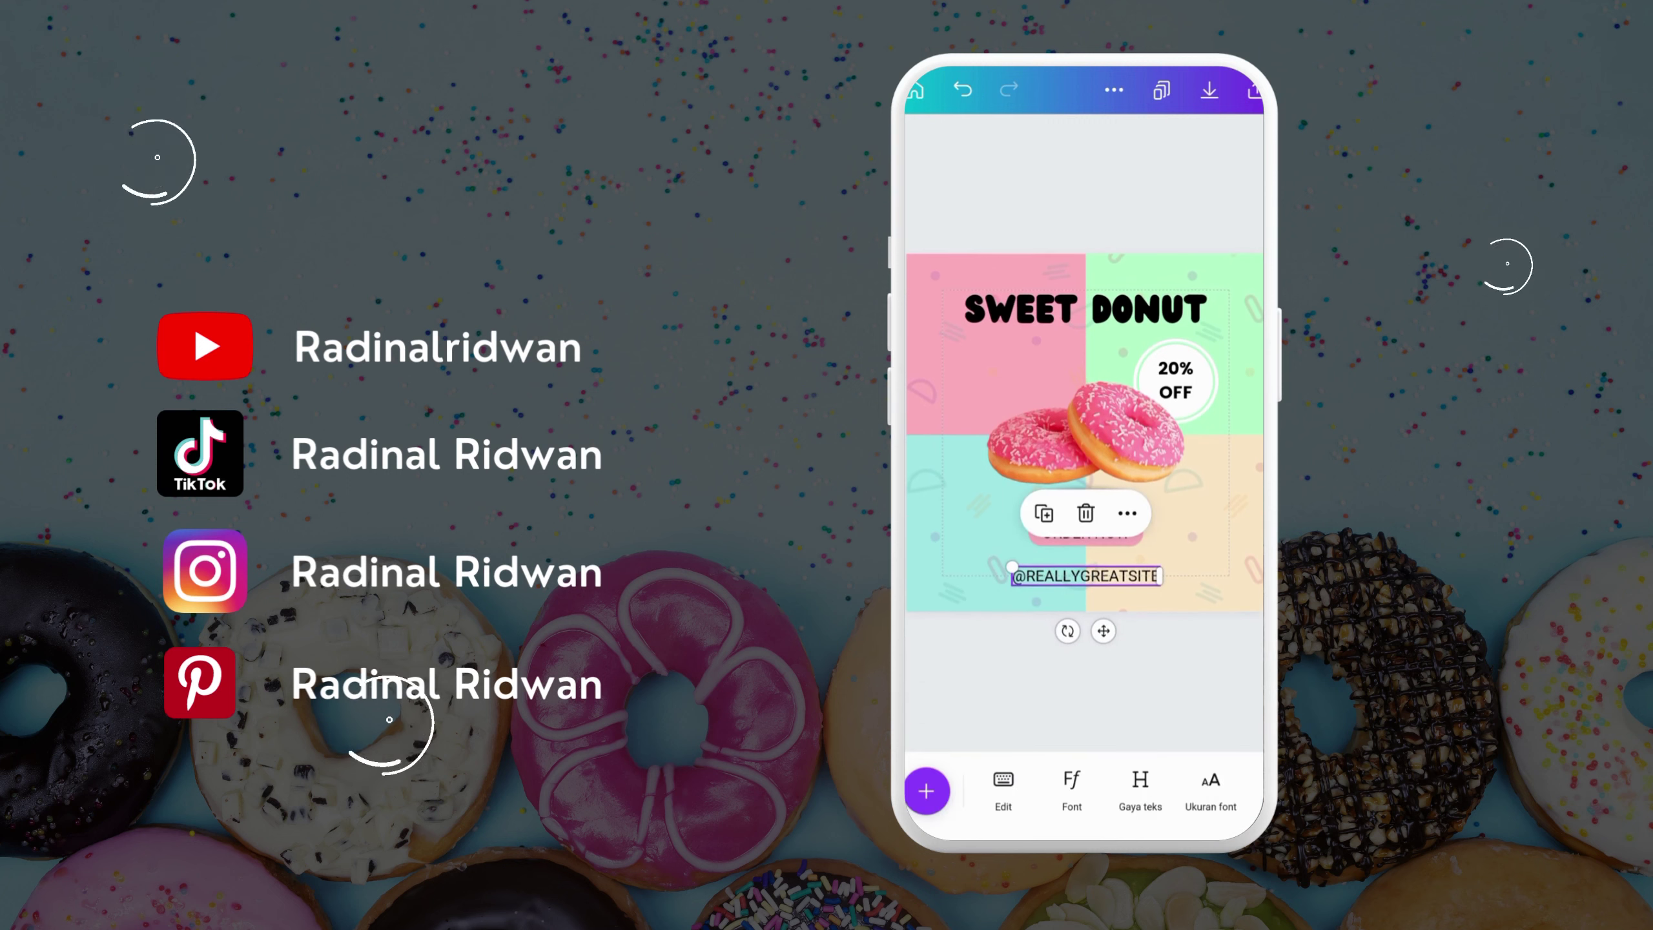
drag(1171, 791, 930, 806)
Step: Switch the handle text to lowercase and reduce its font size to 19
click(1180, 791)
click(1222, 708)
click(1247, 661)
click(1042, 788)
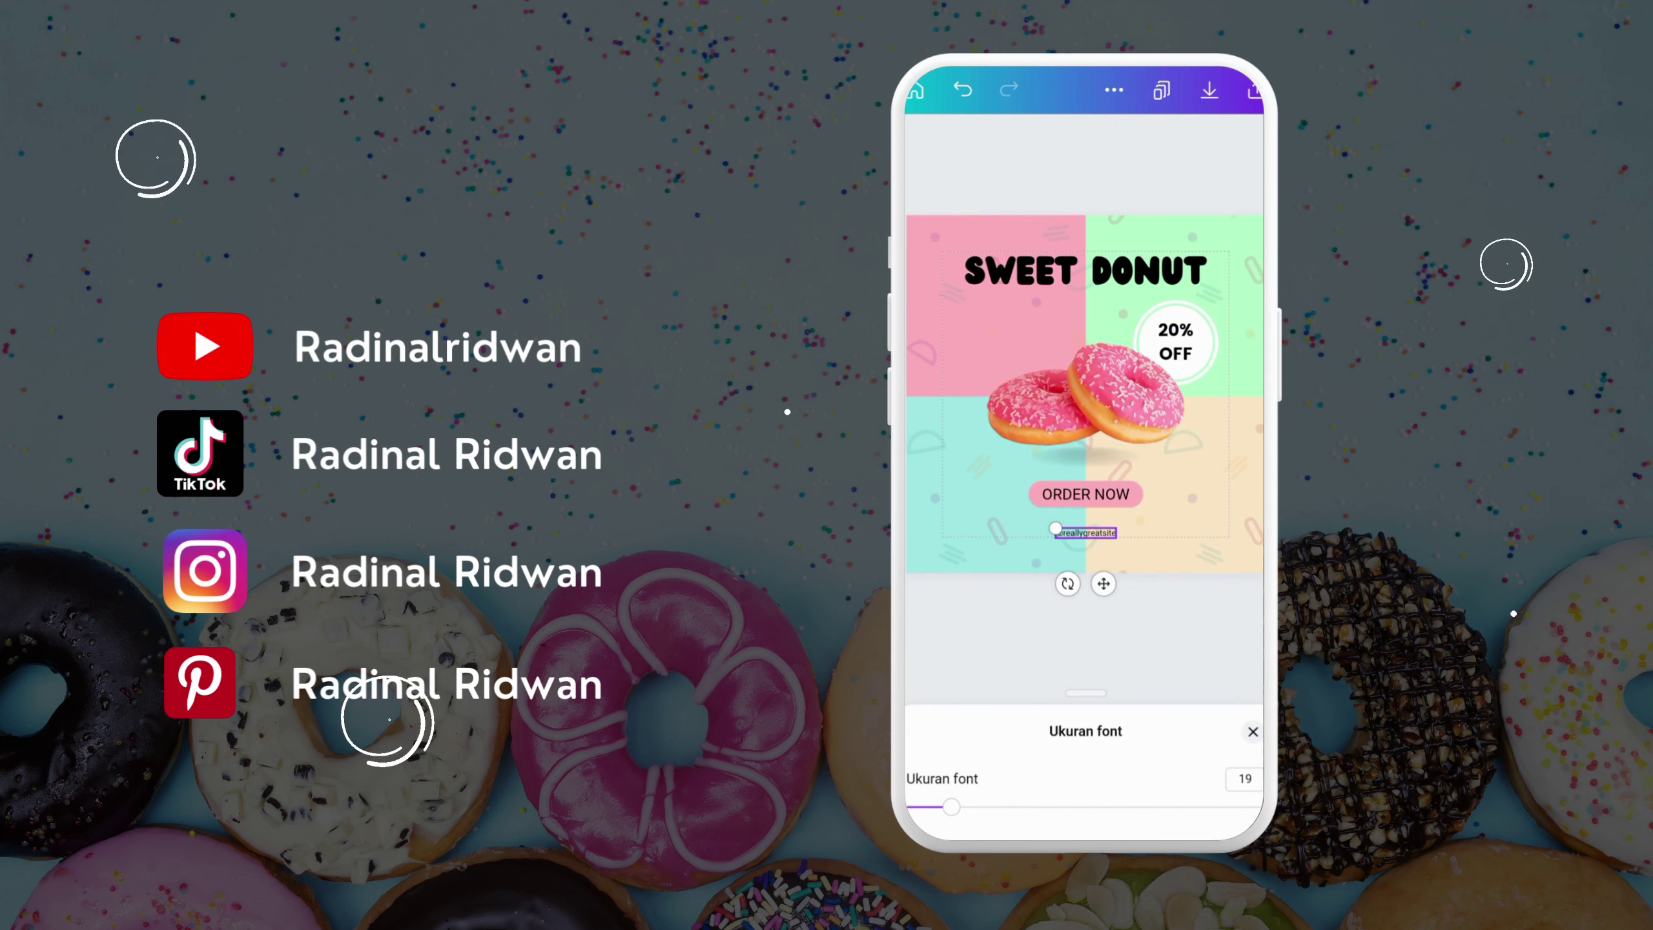
click(1252, 731)
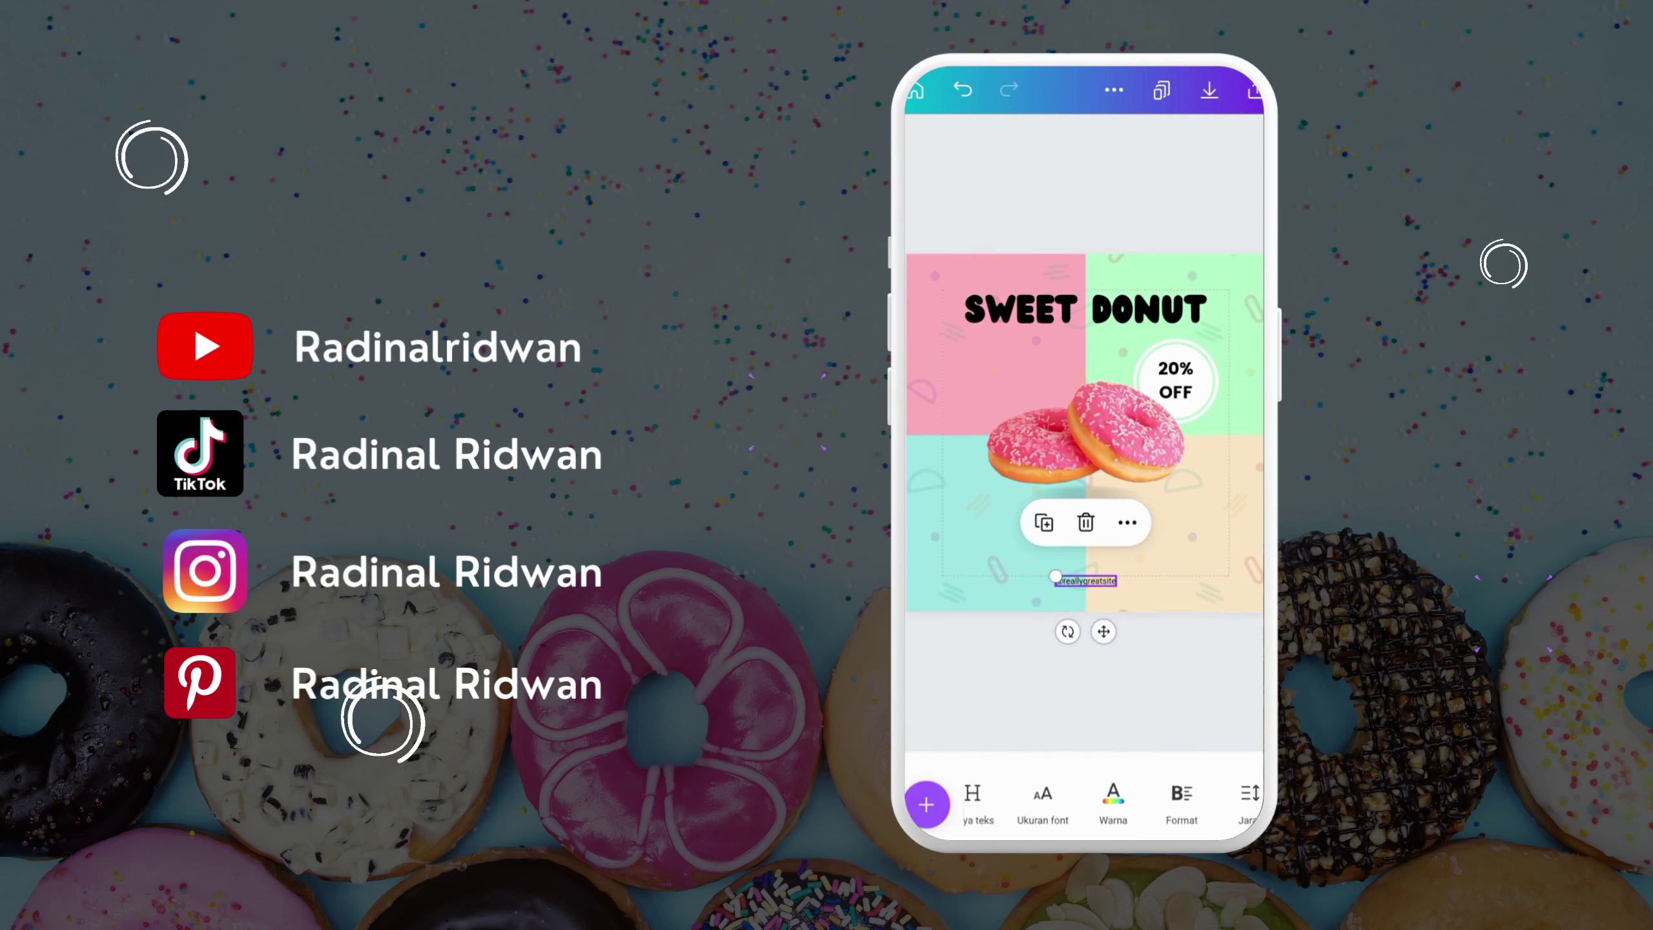
click(1083, 690)
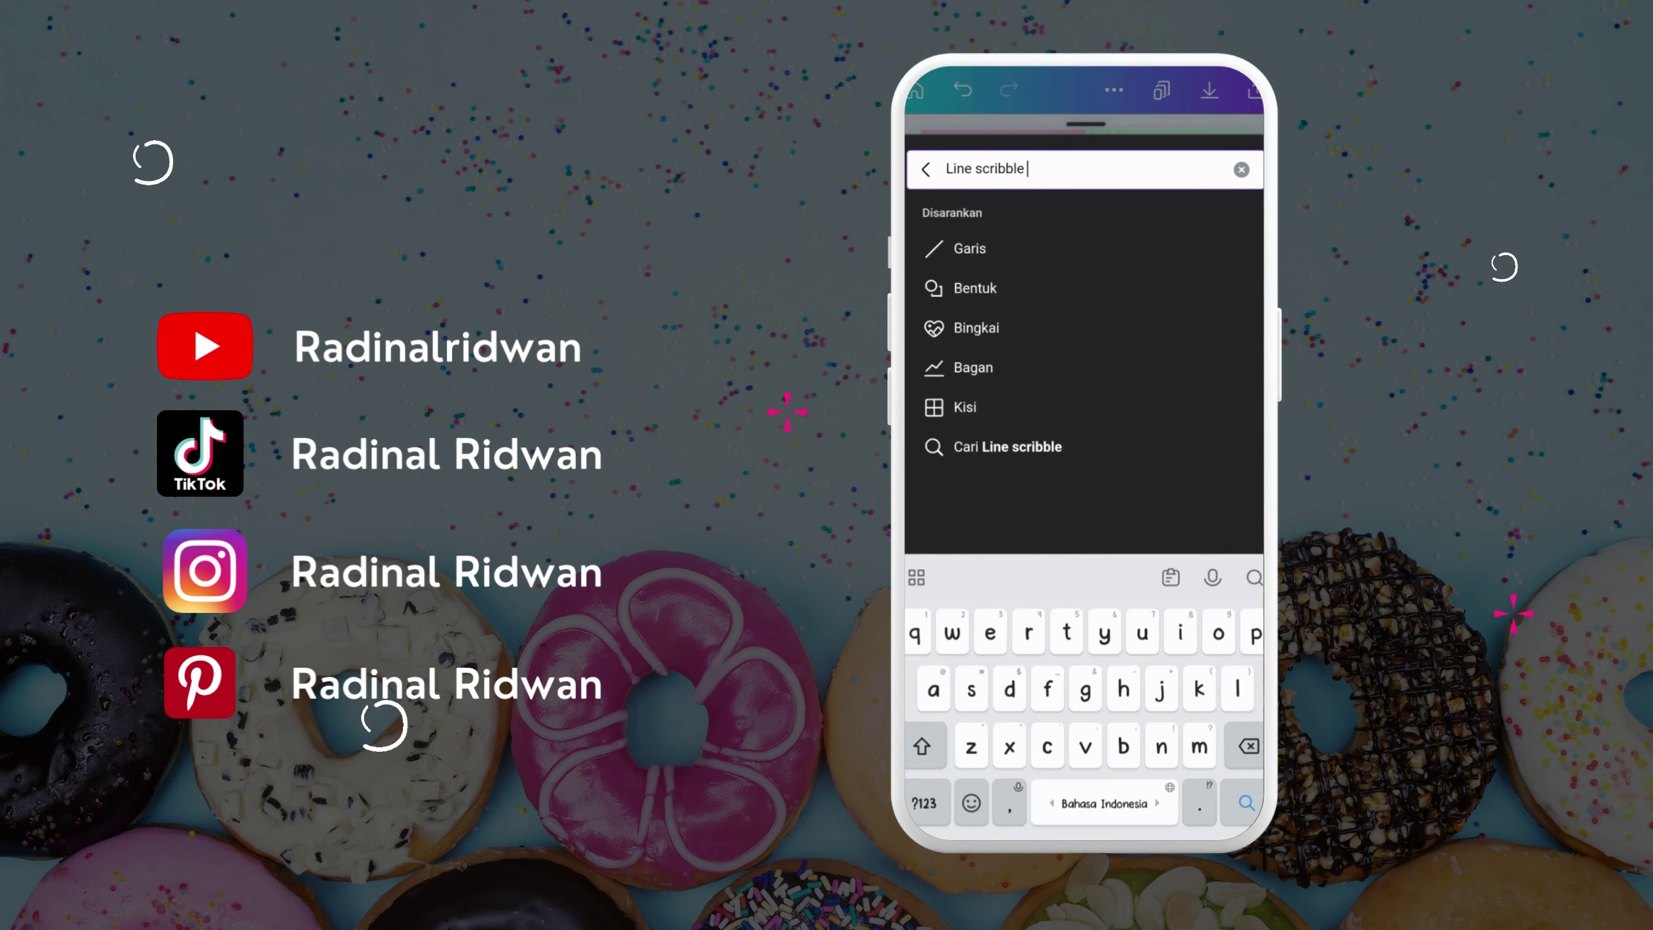
Step: Insert a 'three line' scribble, recolour it white and shrink it beside the left donut
text(three line)
key(Return)
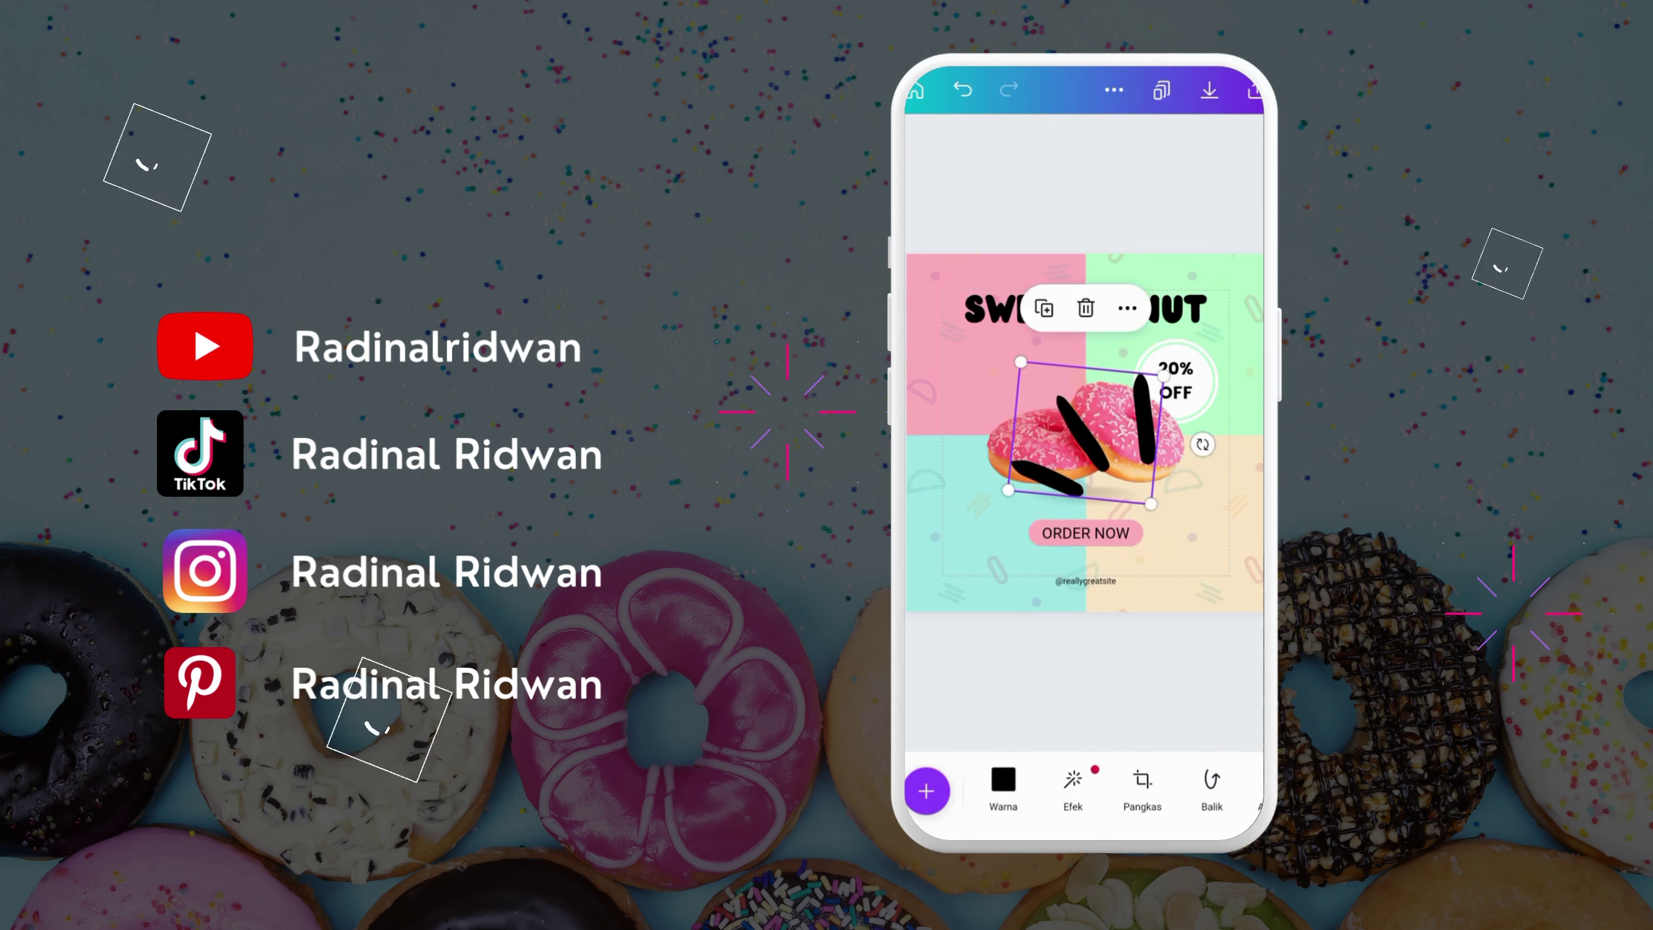
click(1002, 787)
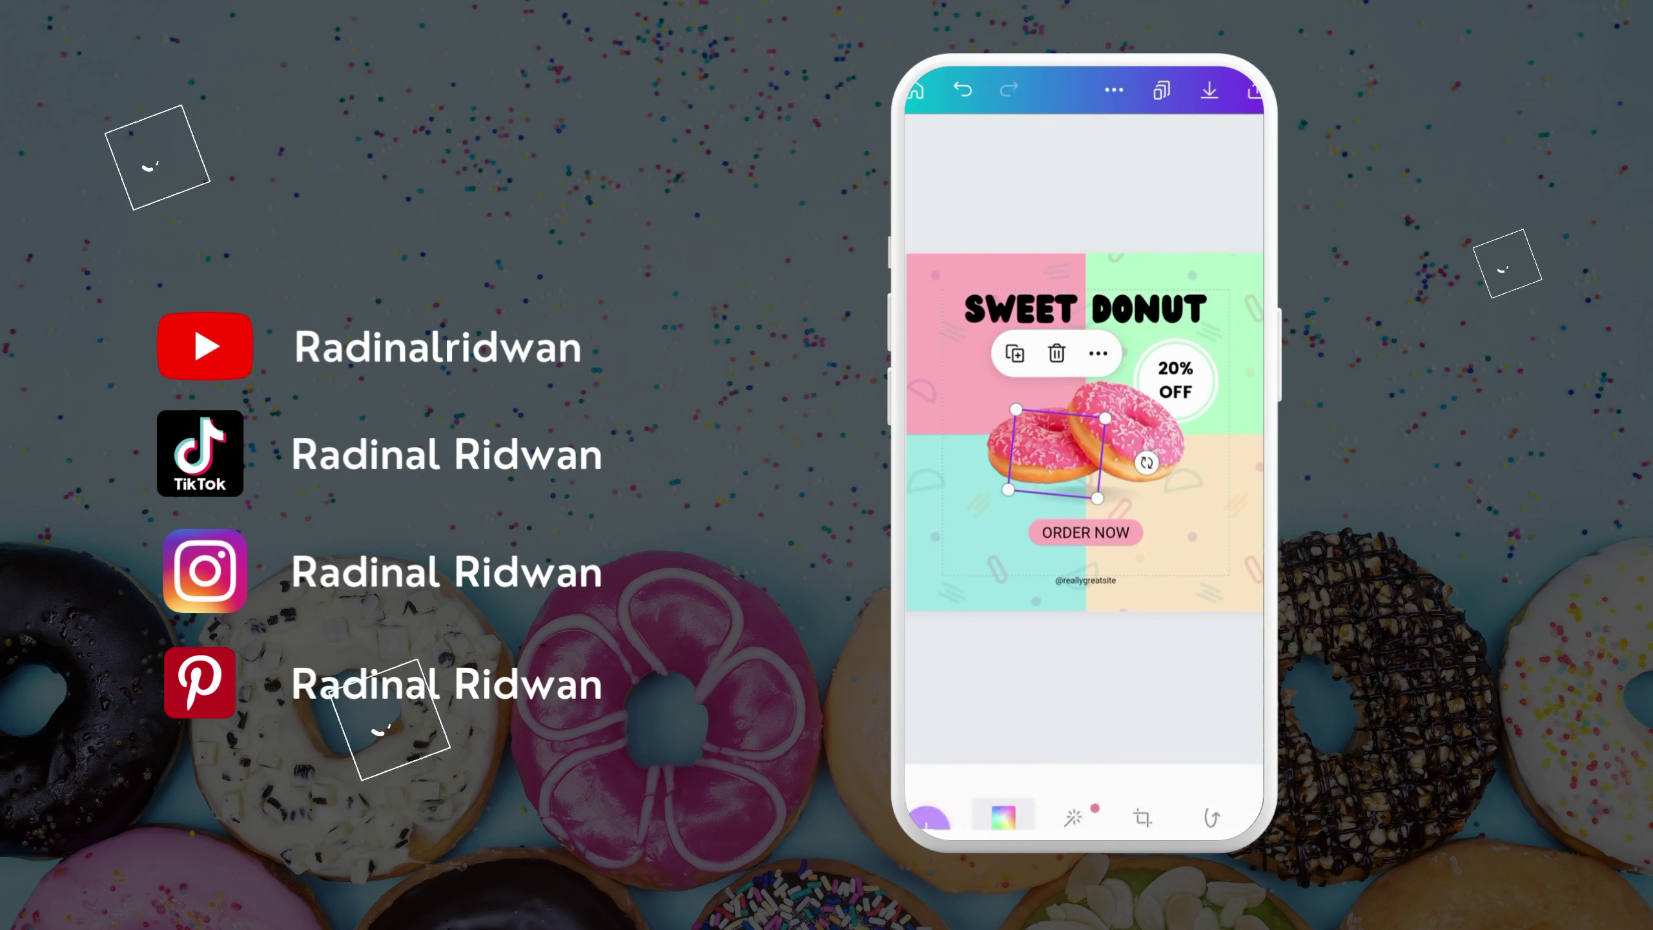
drag(1097, 498, 986, 389)
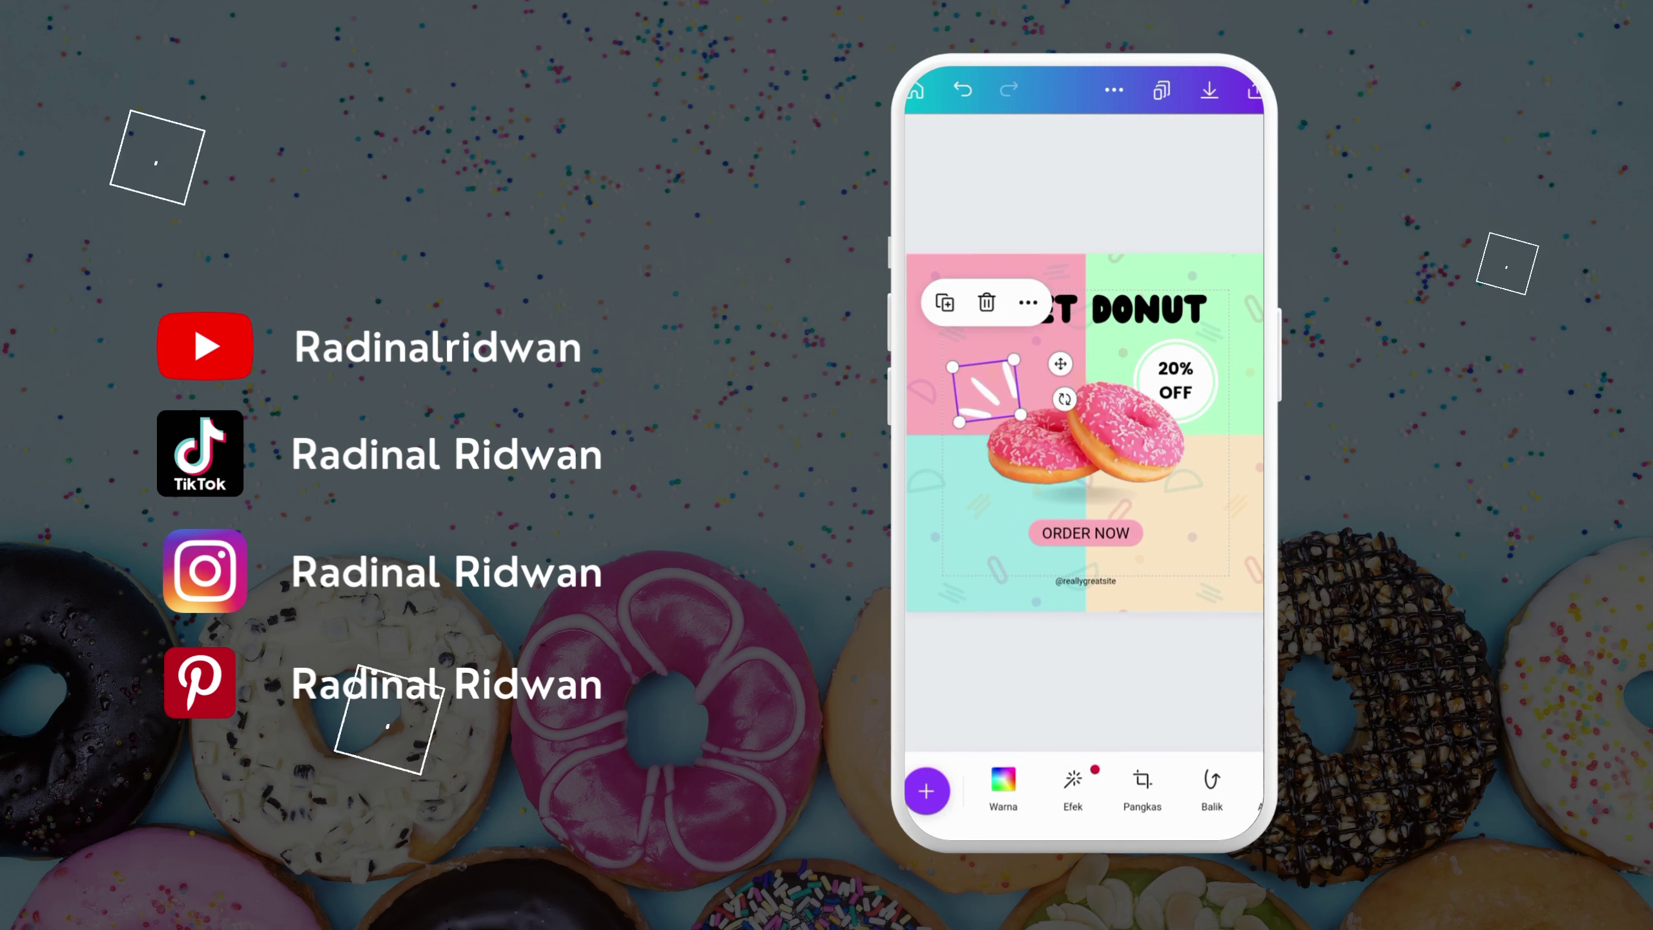
click(1084, 690)
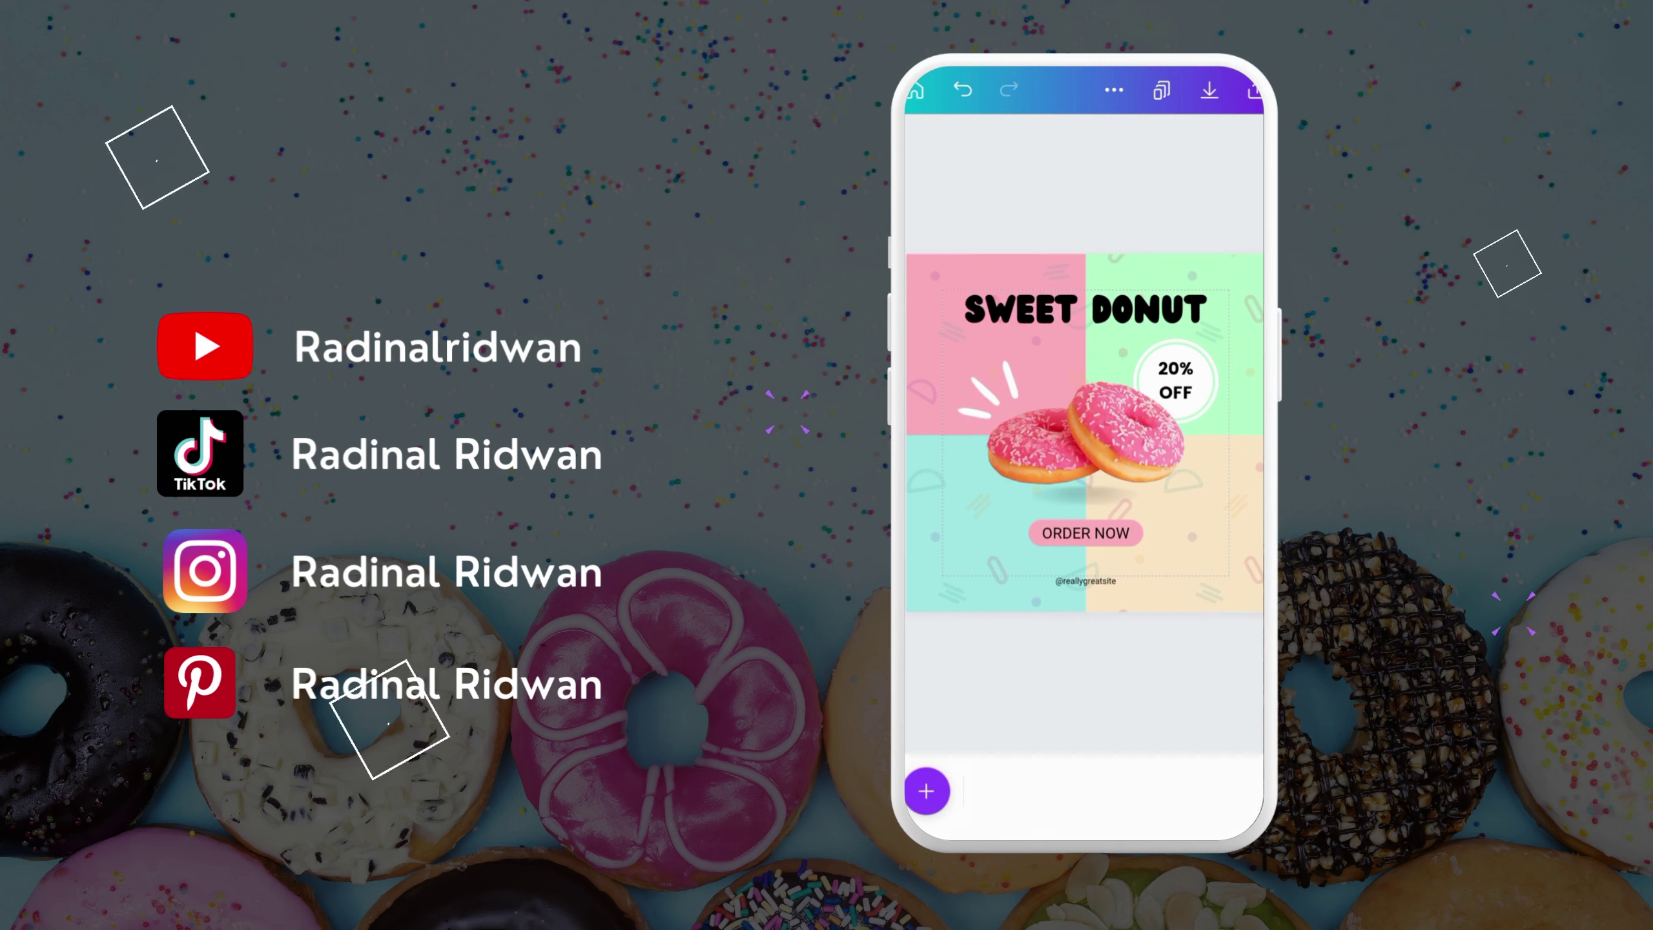
click(1009, 368)
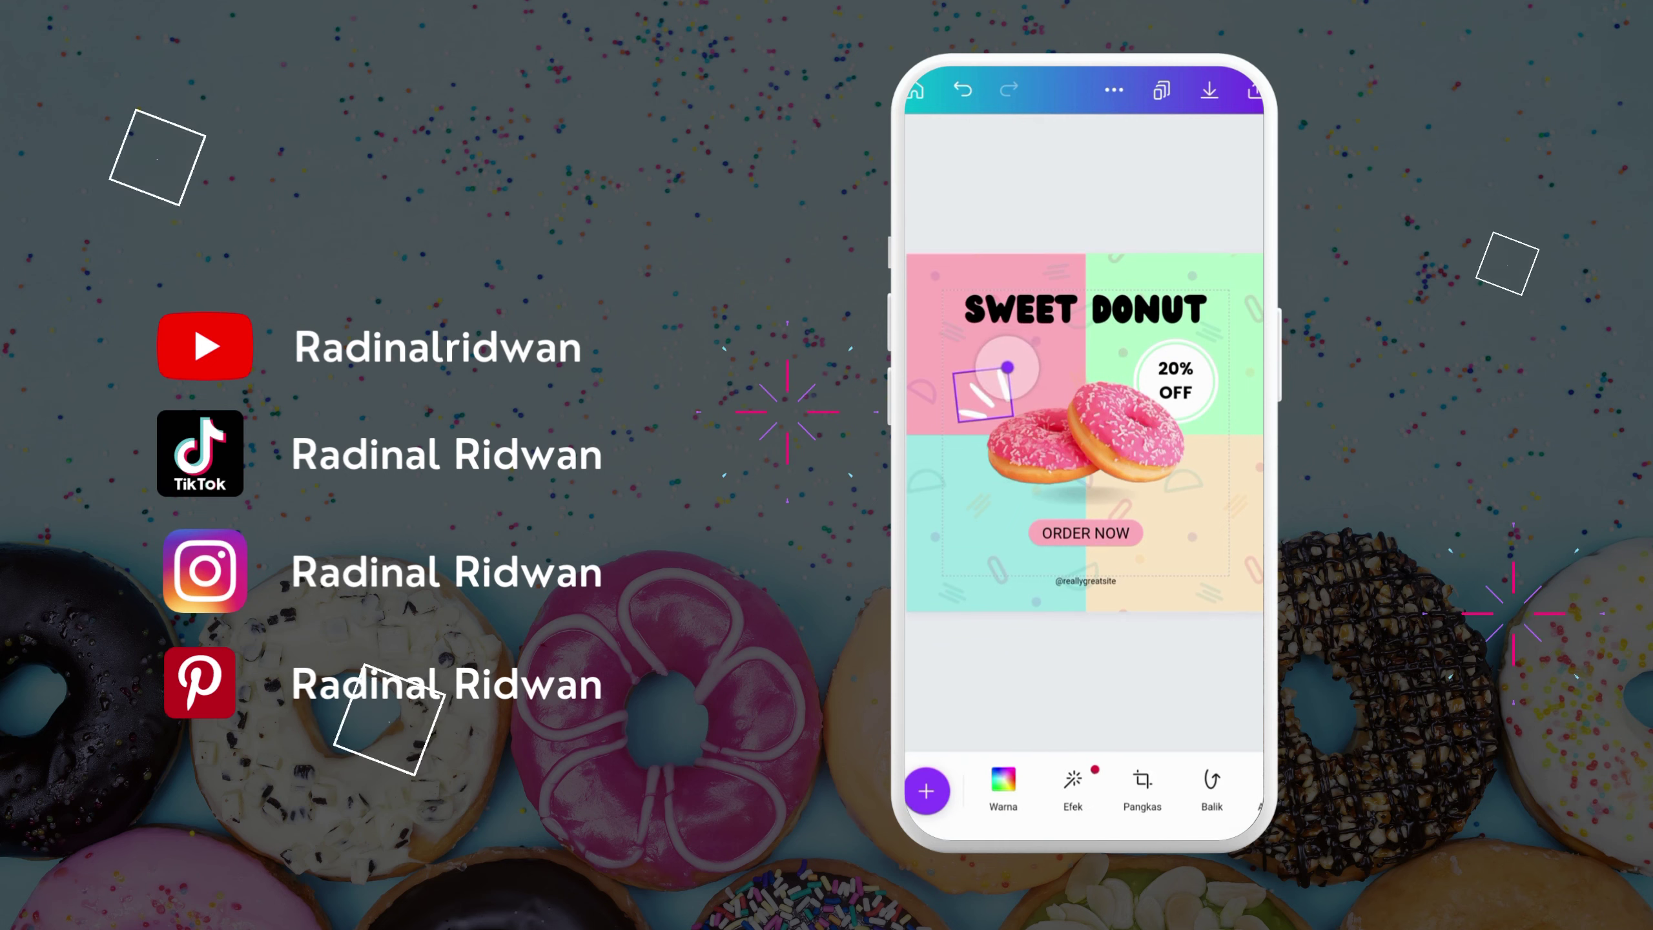
click(1083, 690)
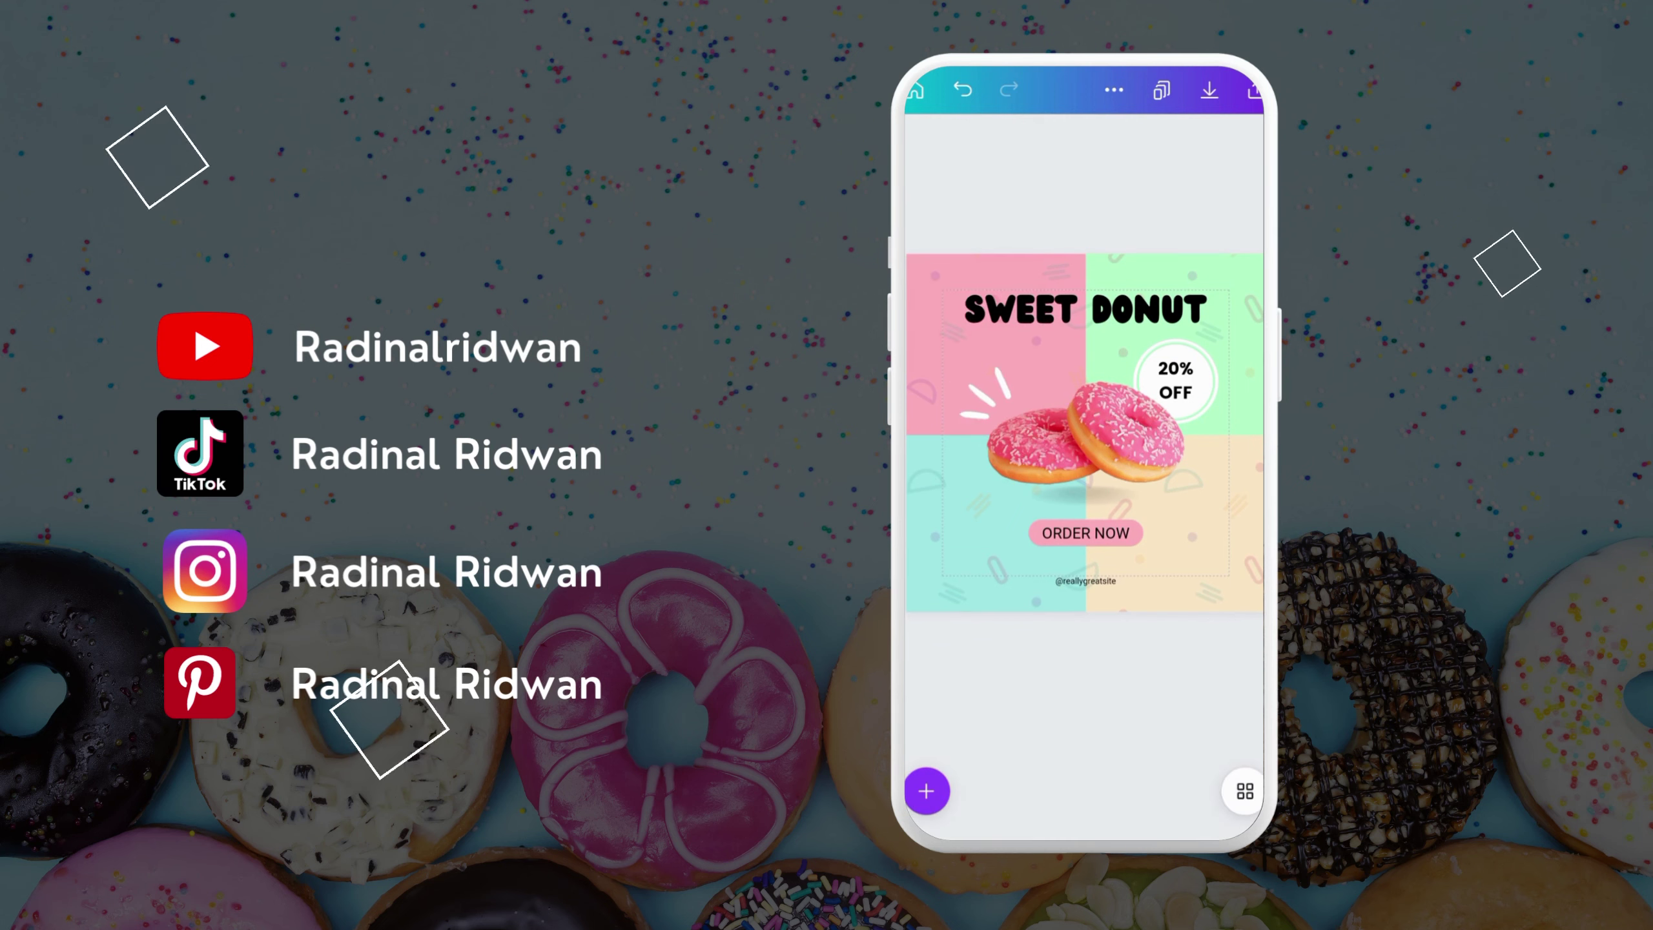